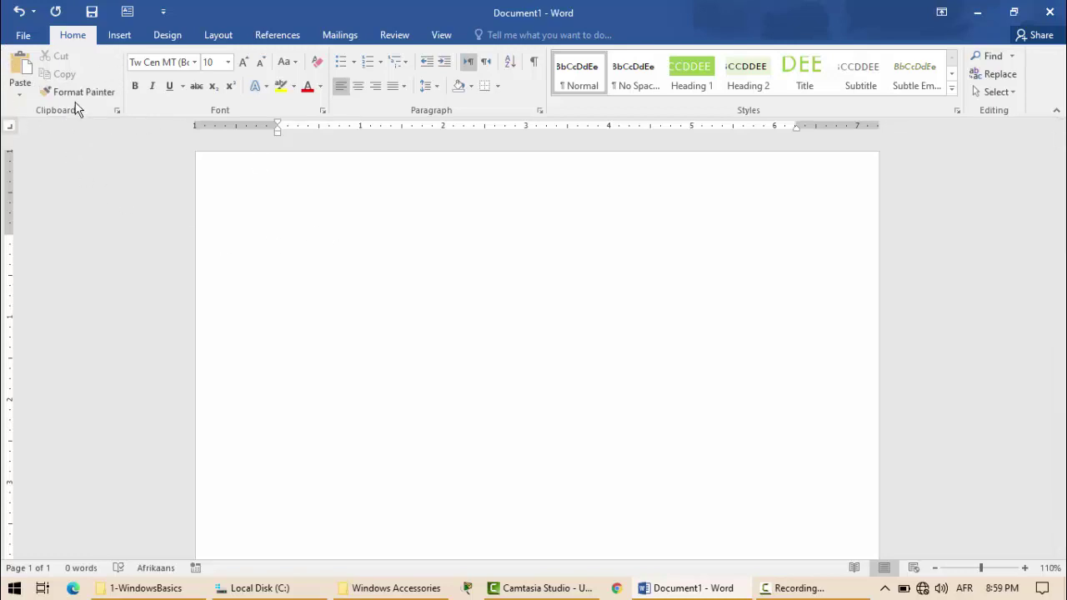
Type 'Afghanistan' and generate five sample paragraphs below it with =rand().
mouse_move(122, 49)
left_mouse_down()
mouse_move(129, 121)
mouse_move(6, 128)
left_mouse_up()
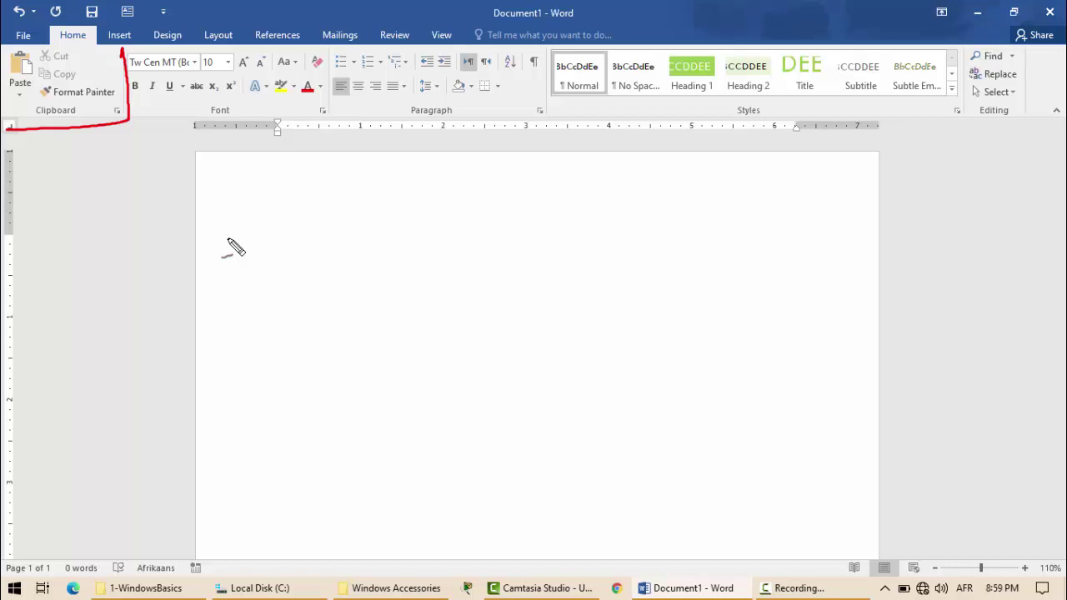
key("Escape")
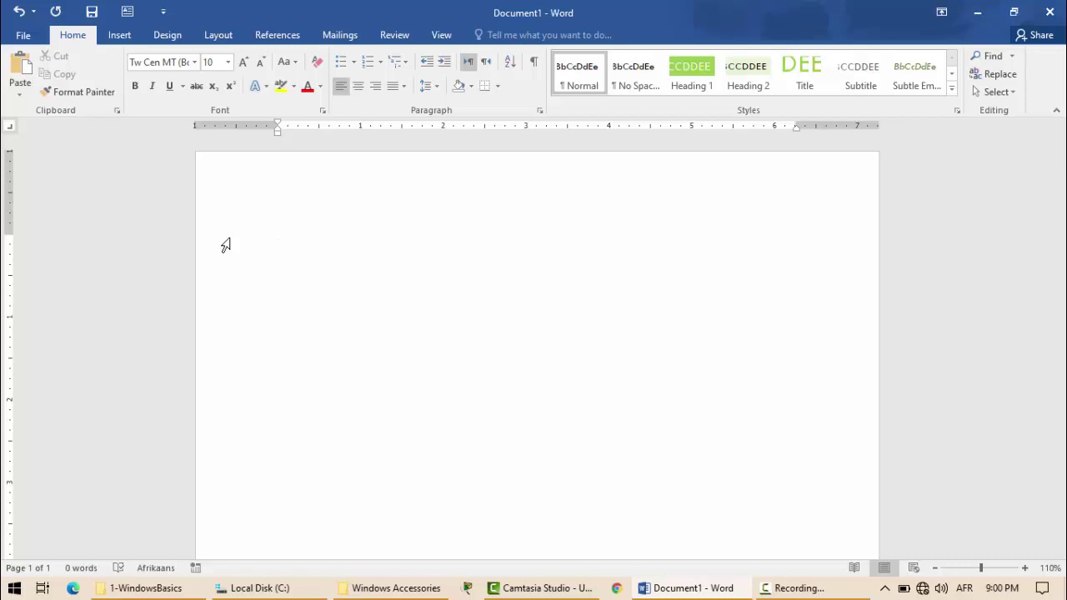
type("Afghan")
type("istan")
key("Return")
type("=")
type("rand")
type("(")
type(")")
key("Return")
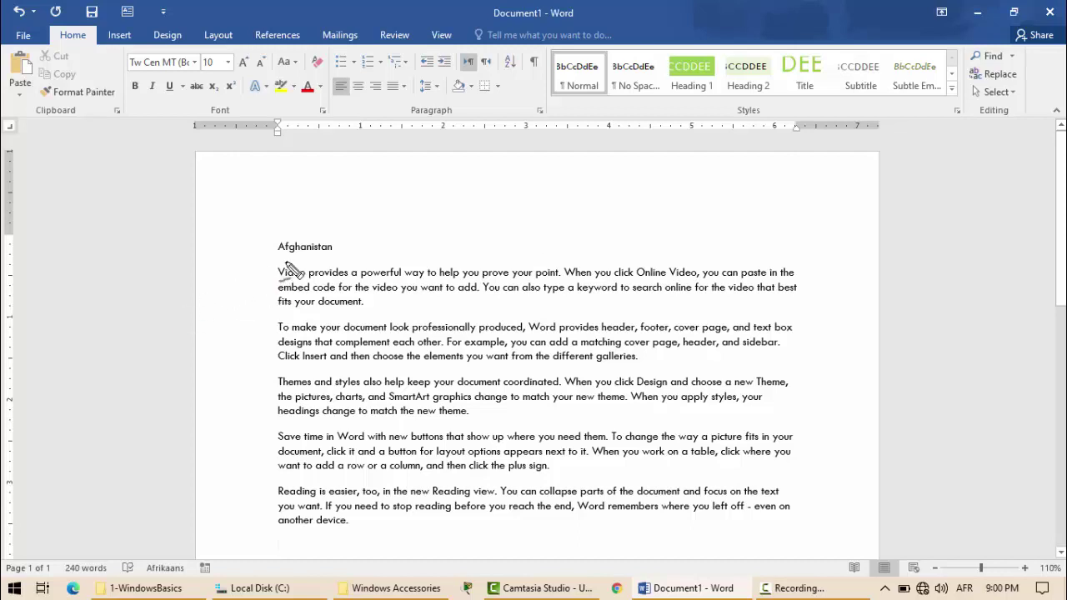
Bracket and number the sample paragraphs with pen ink, then clear the ink.
mouse_move(286, 259)
left_mouse_down()
mouse_move(265, 310)
mouse_move(274, 523)
left_mouse_up()
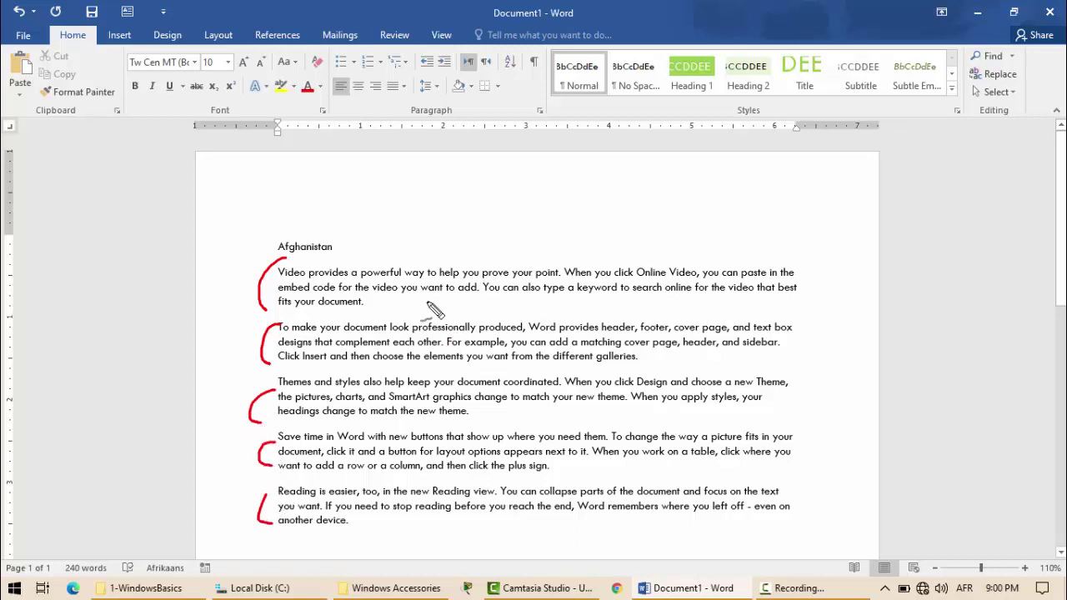
left_click_drag(430, 287, 457, 298)
left_click_drag(443, 333, 471, 353)
mouse_move(447, 389)
left_mouse_down()
mouse_move(465, 445)
mouse_move(459, 512)
left_mouse_up()
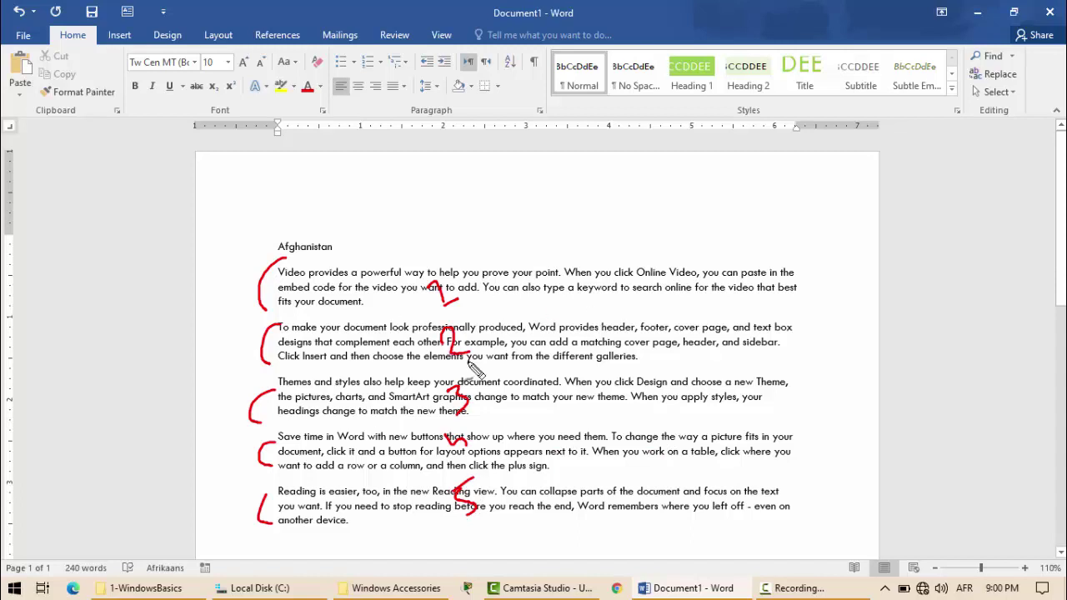
key("Escape")
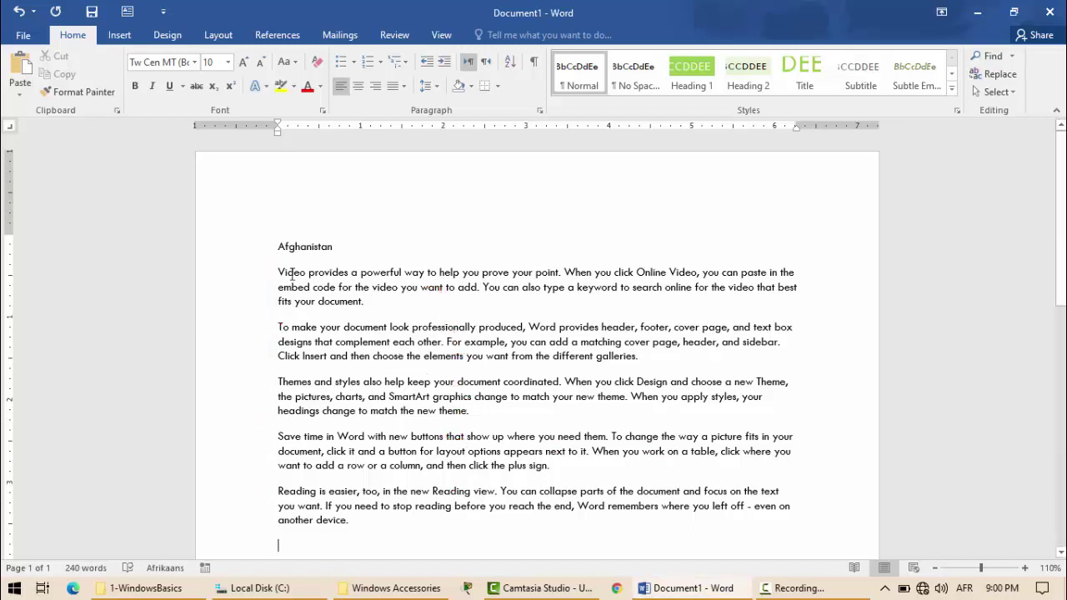
Ink-mark the start and end of the first four paragraphs, then clear the marks.
left_click_drag(275, 267, 271, 281)
left_click_drag(368, 297, 367, 308)
left_click_drag(269, 323, 269, 332)
left_click_drag(636, 354, 637, 360)
left_click_drag(275, 372, 275, 387)
left_click_drag(467, 404, 468, 417)
left_click_drag(270, 432, 270, 443)
left_click_drag(563, 459, 558, 471)
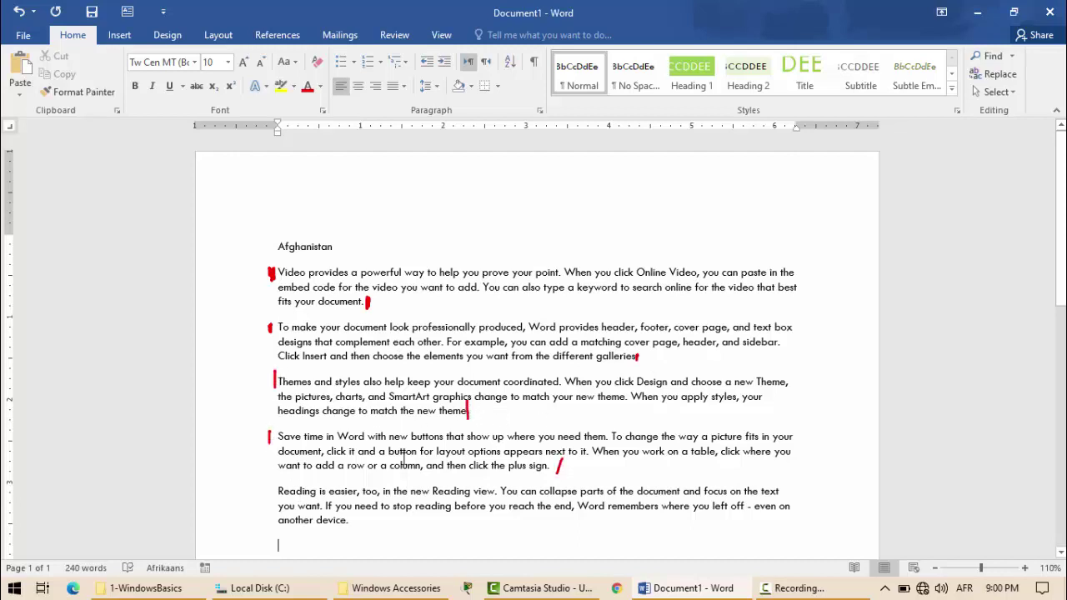
key("Escape")
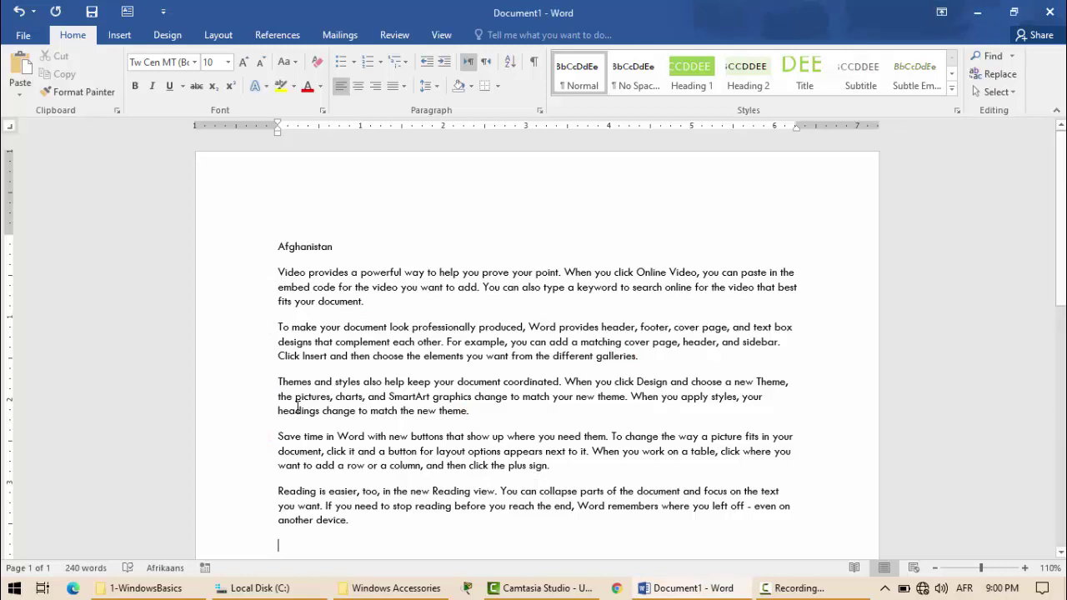
Undo the five paragraphs, regenerate a single one with =rand(1), and delete the stray parenthesis.
key("ctrl+z")
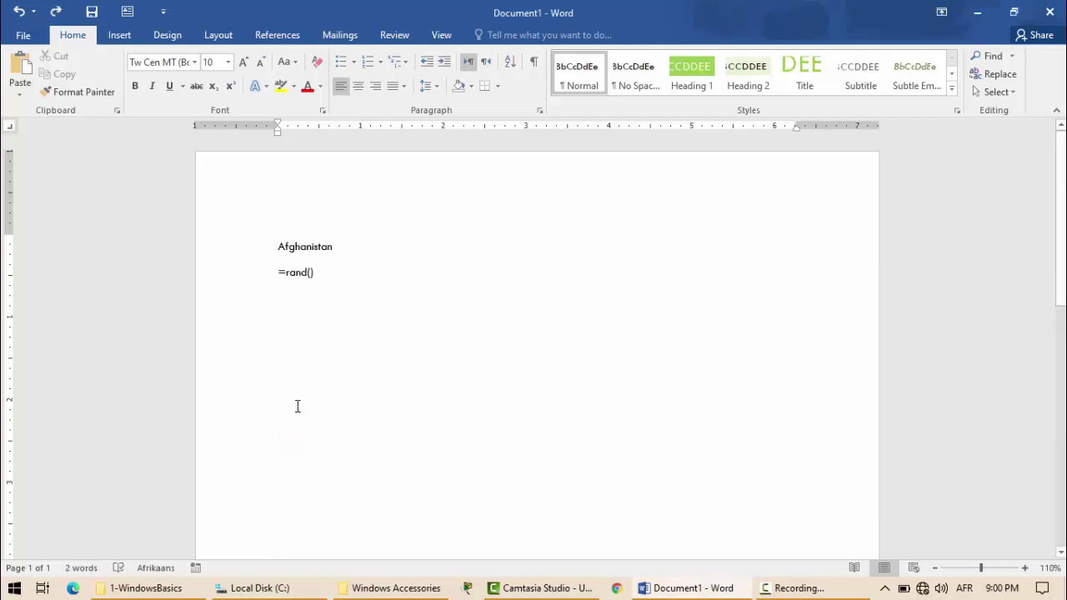
left_click(316, 276)
type("1")
key("Return")
key("Left")
key("BackSpace")
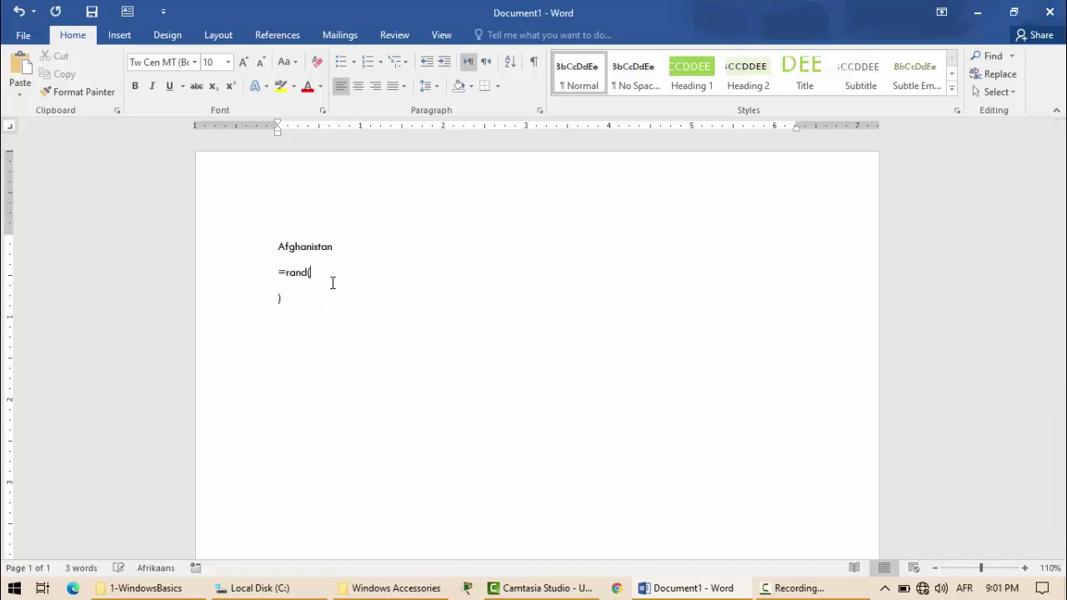
key("BackSpace")
type("(")
type("1)")
key("Return")
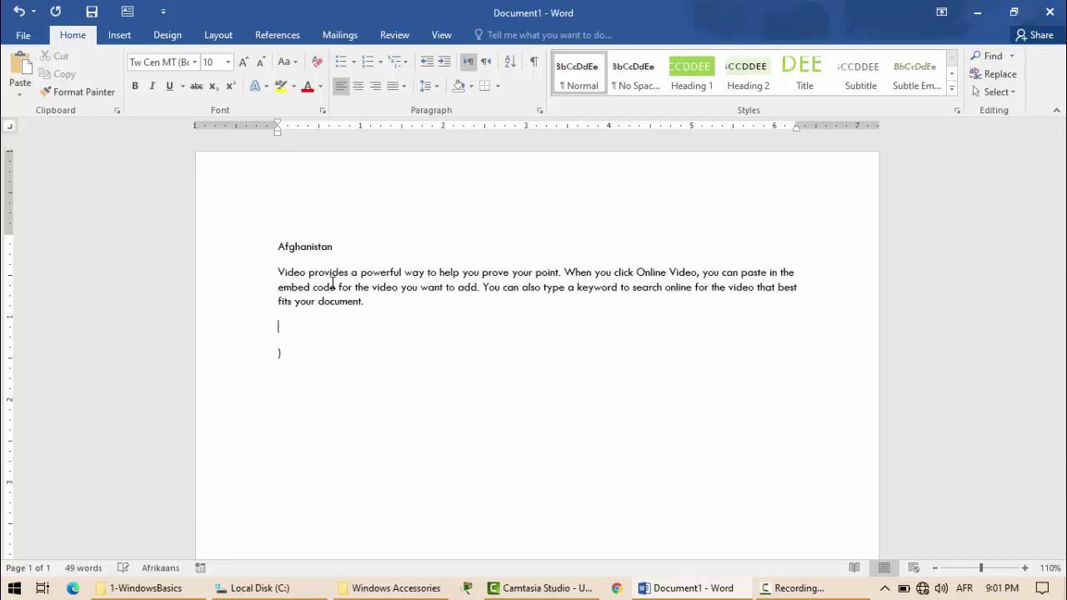
double_click(275, 351)
key("Delete")
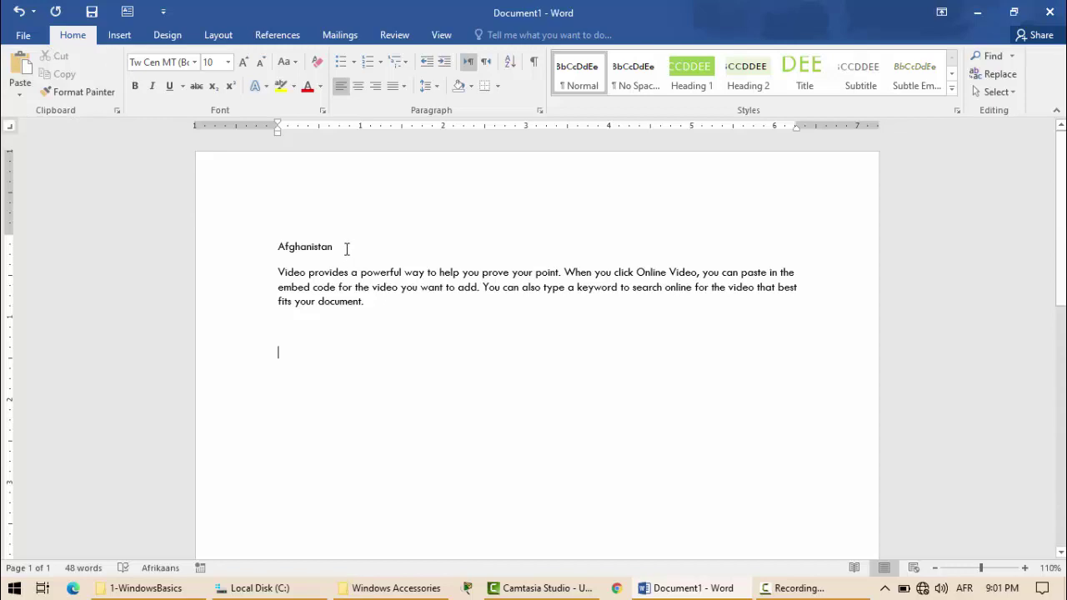
Cut 'Afghanistan', paste it twice below the paragraph, and type 'Computer' on a new line.
left_click_drag(336, 248, 269, 248)
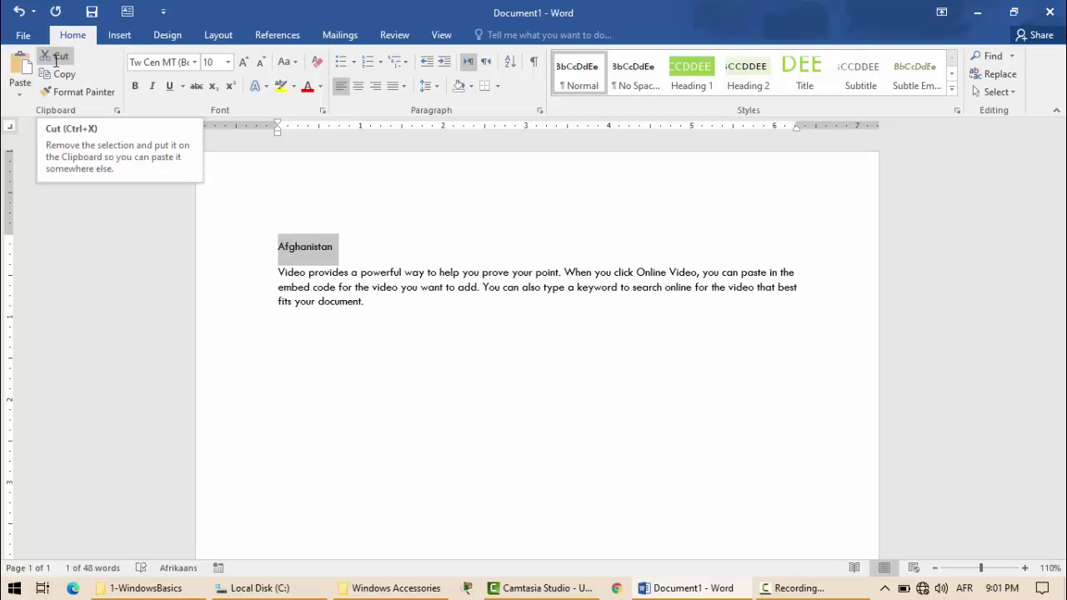
left_click(56, 58)
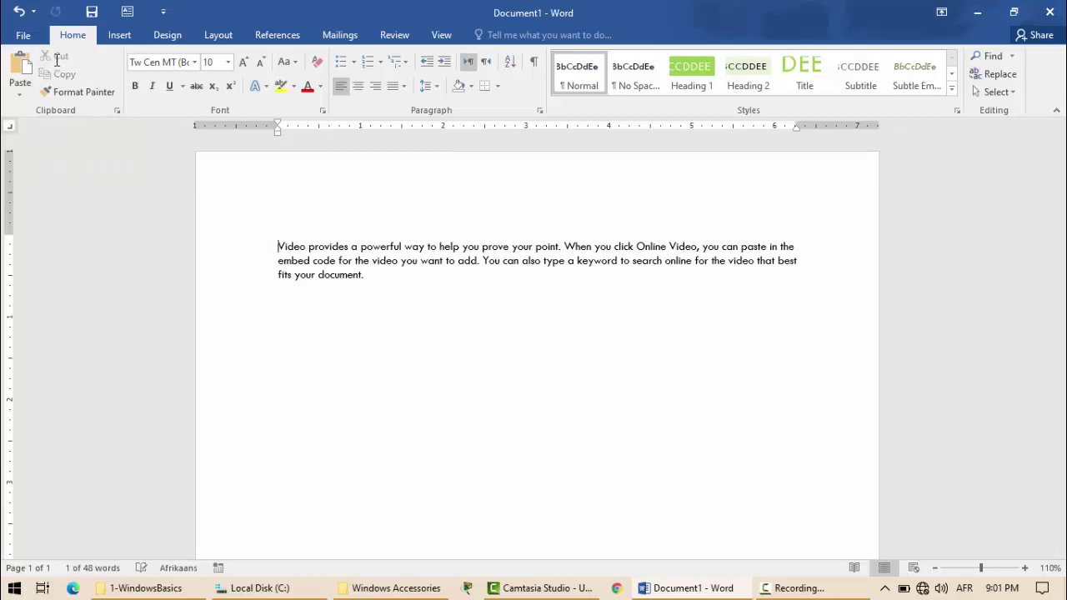
left_click(292, 303)
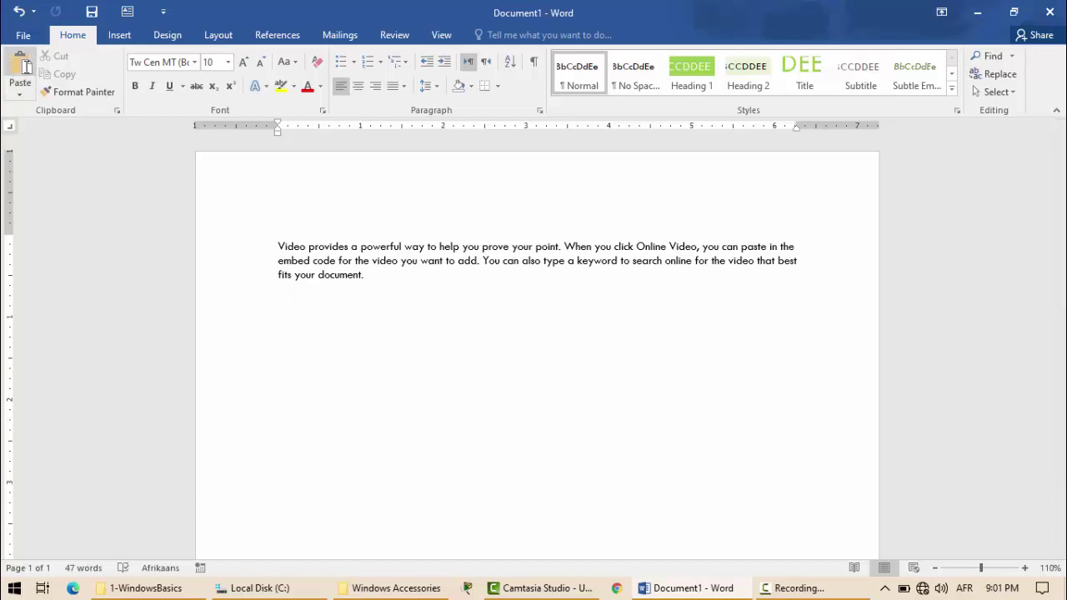
left_click(25, 65)
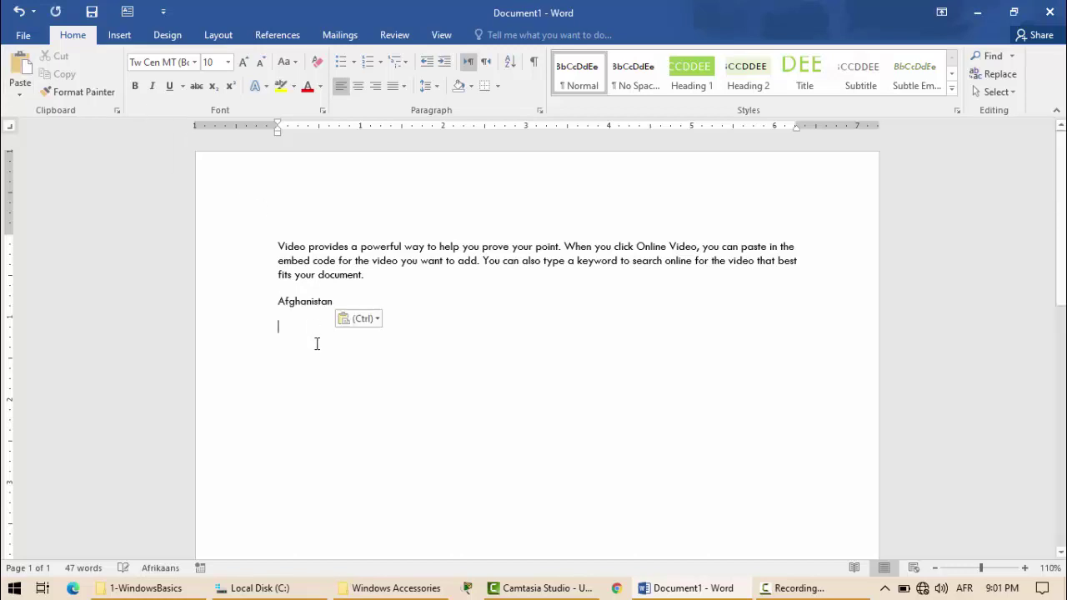
left_click(25, 67)
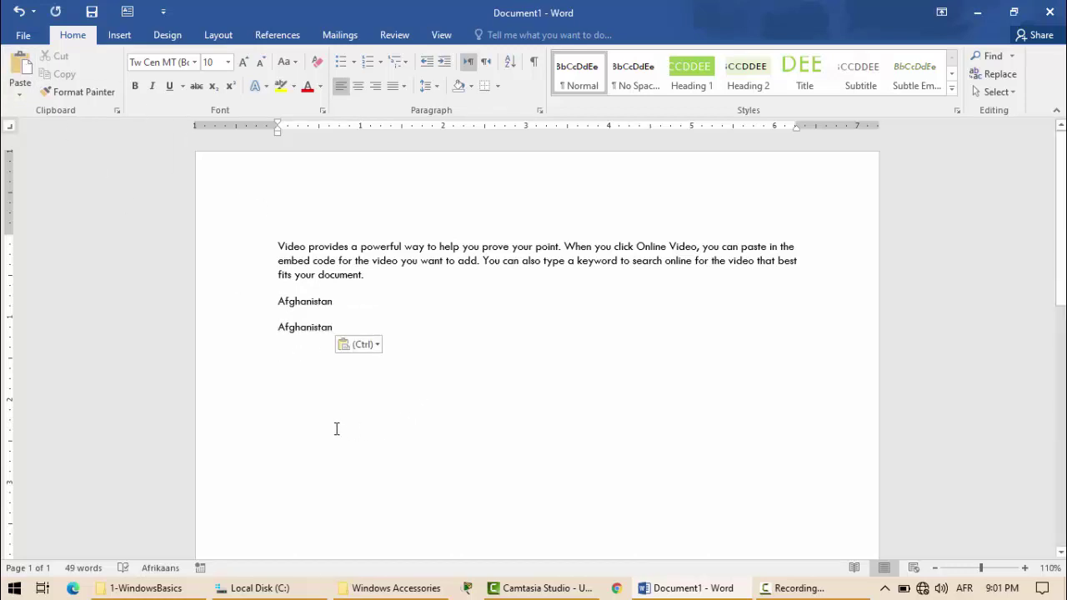
key("Return")
type("C")
type("omputer")
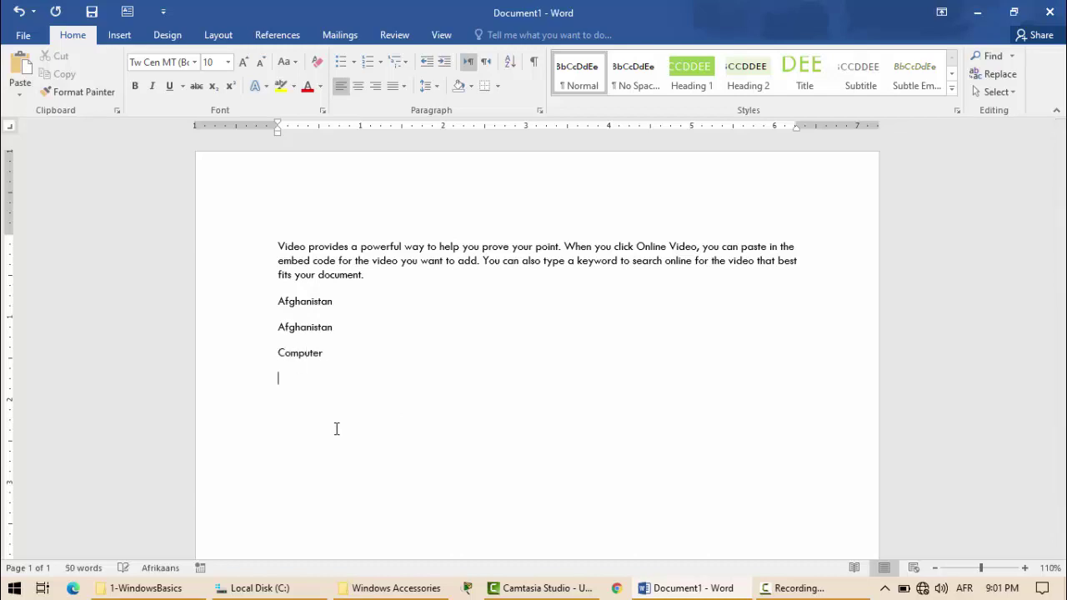
left_click_drag(336, 355, 274, 353)
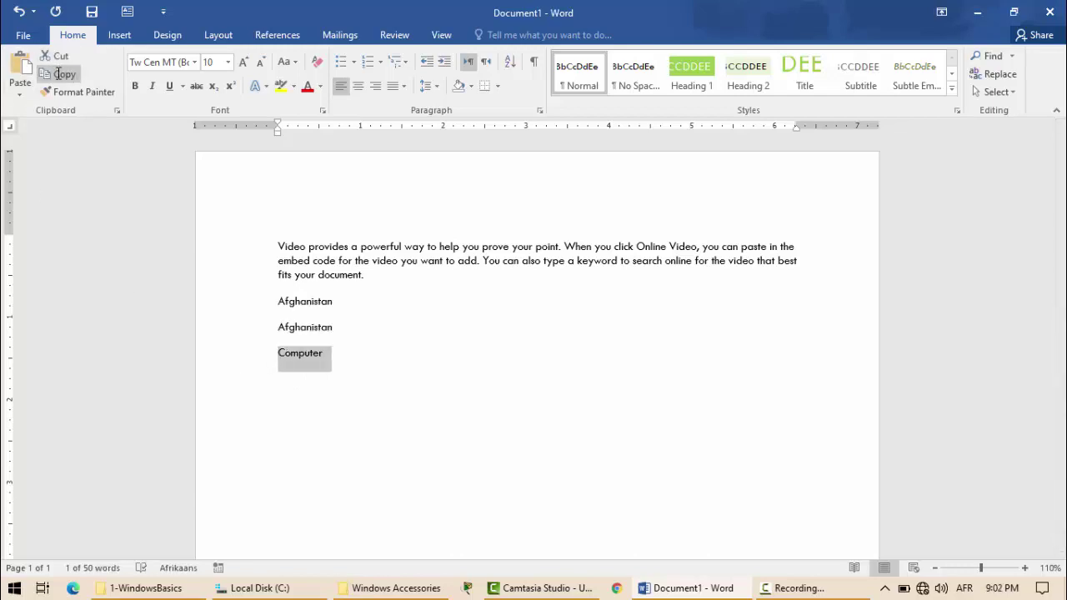
left_click(324, 385)
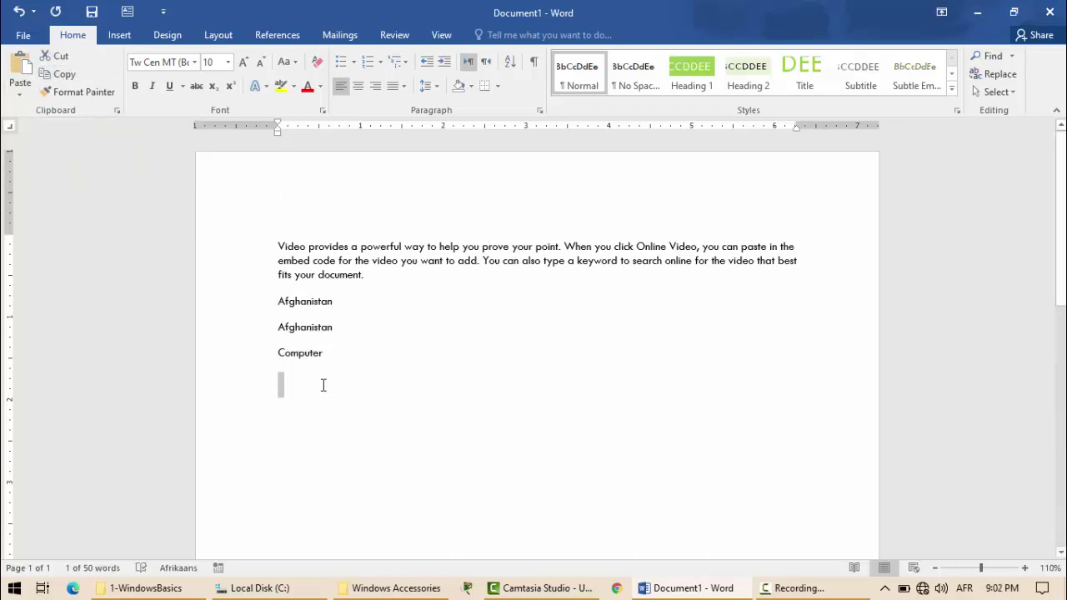
left_click(281, 389)
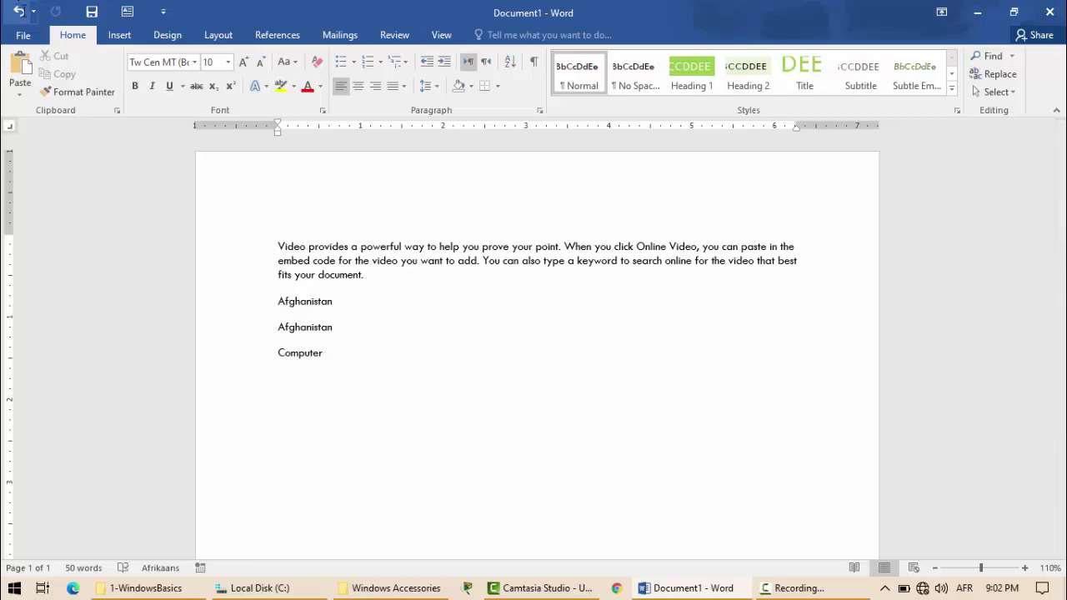
left_click(116, 112)
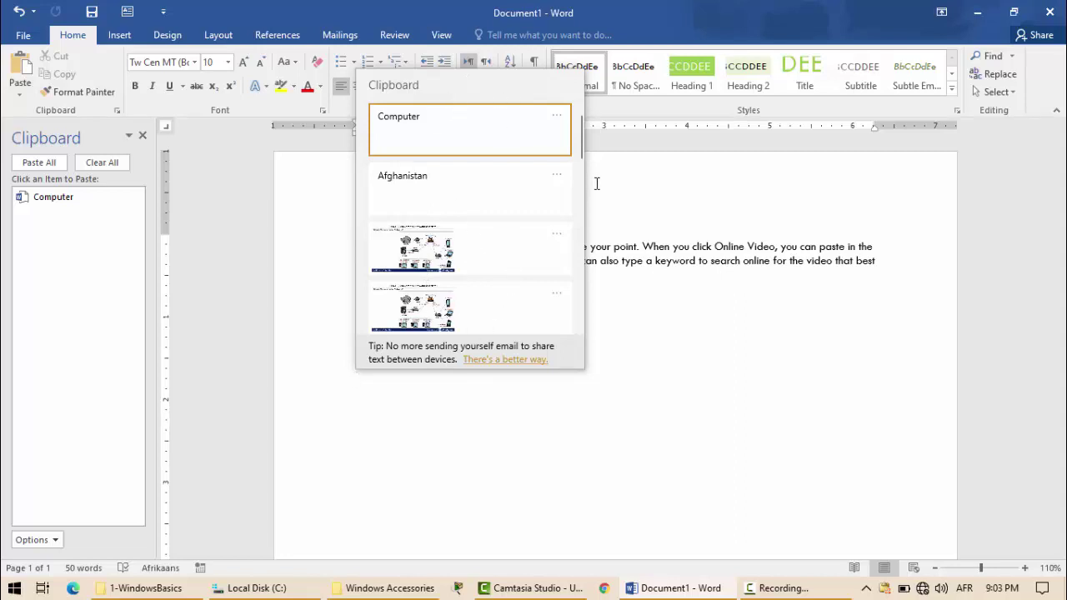
key("Escape")
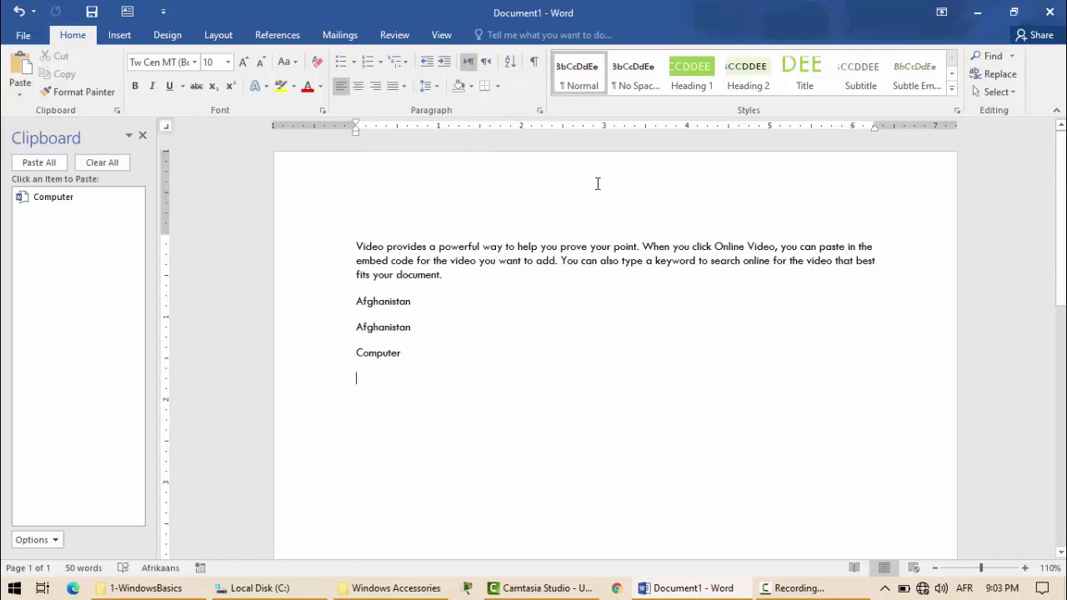
key("super+v")
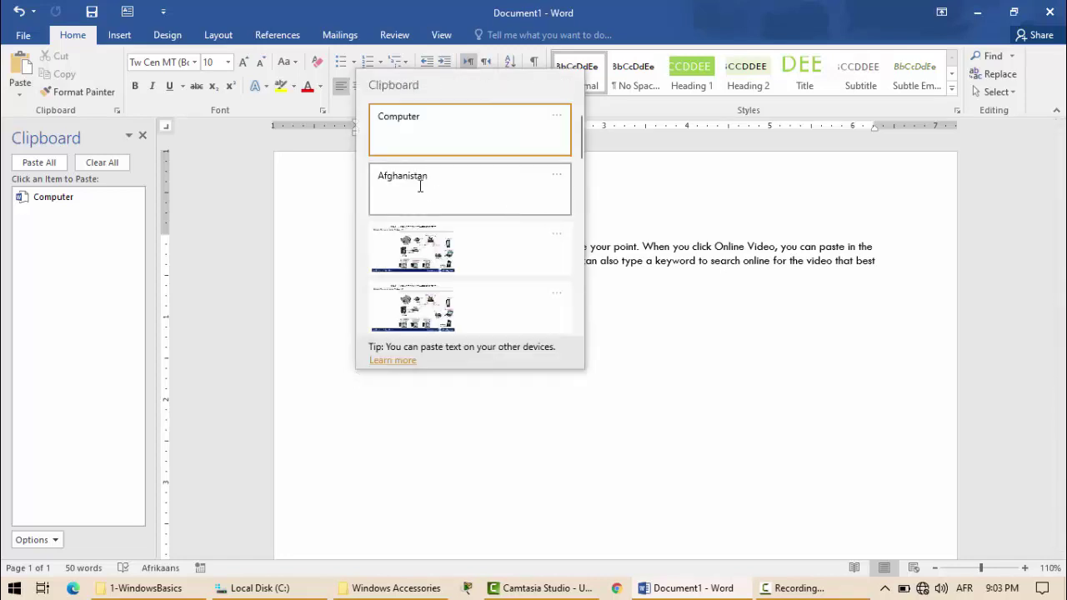
key("Escape")
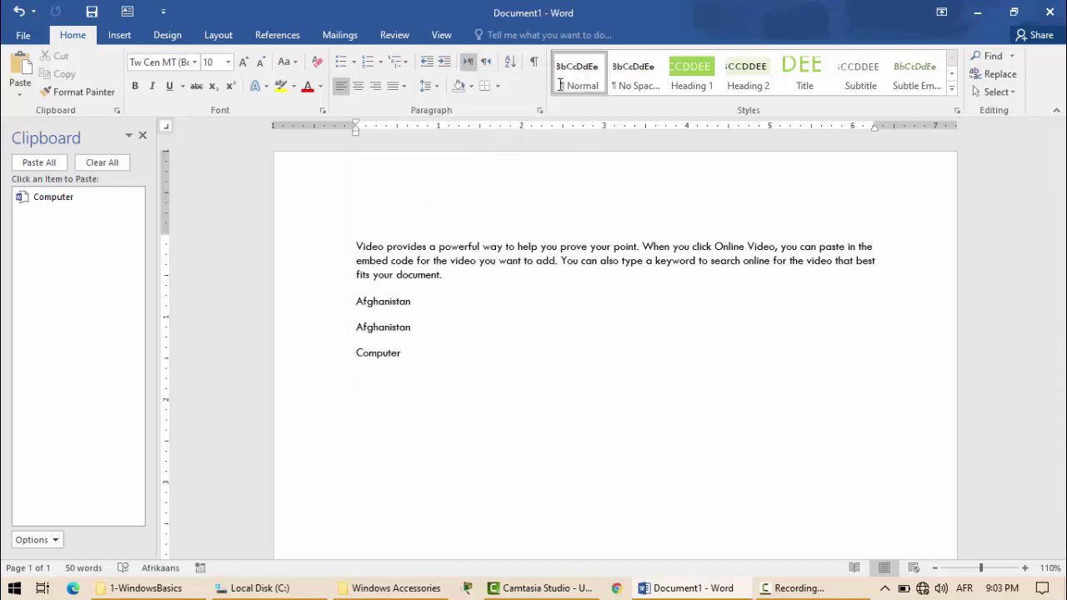
key("super+v")
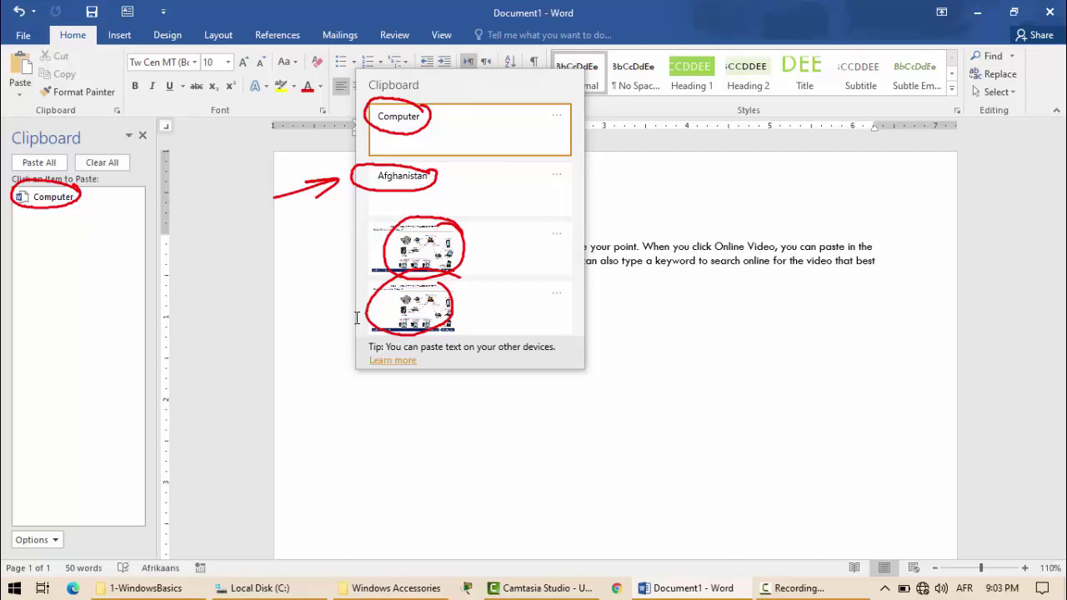
key("Escape")
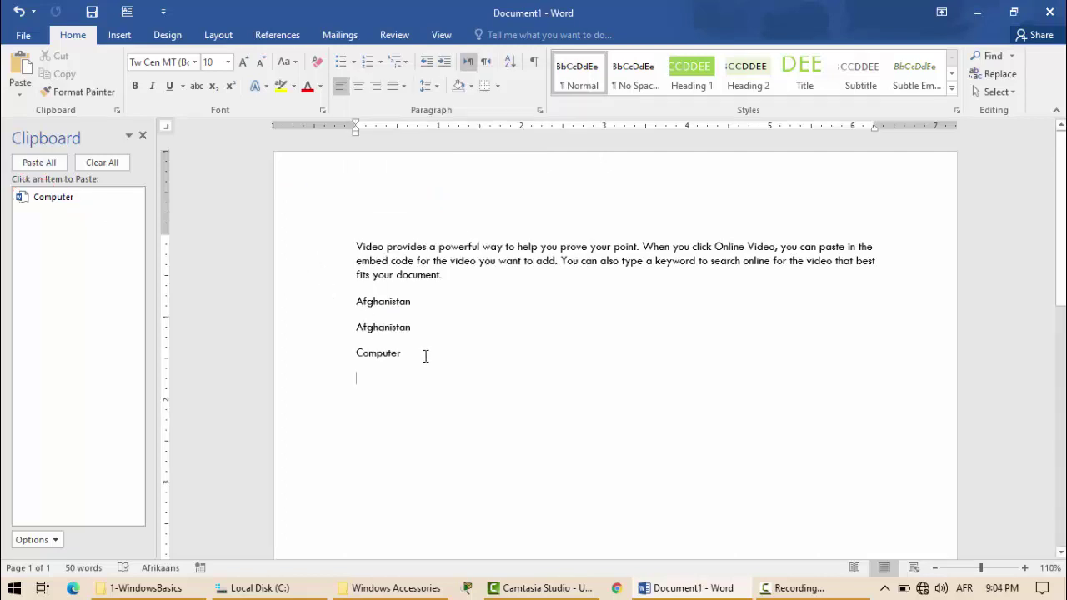
Cut the Video paragraph, copy the second 'Afghanistan', then delete all remaining lines.
left_click_drag(450, 280, 184, 203)
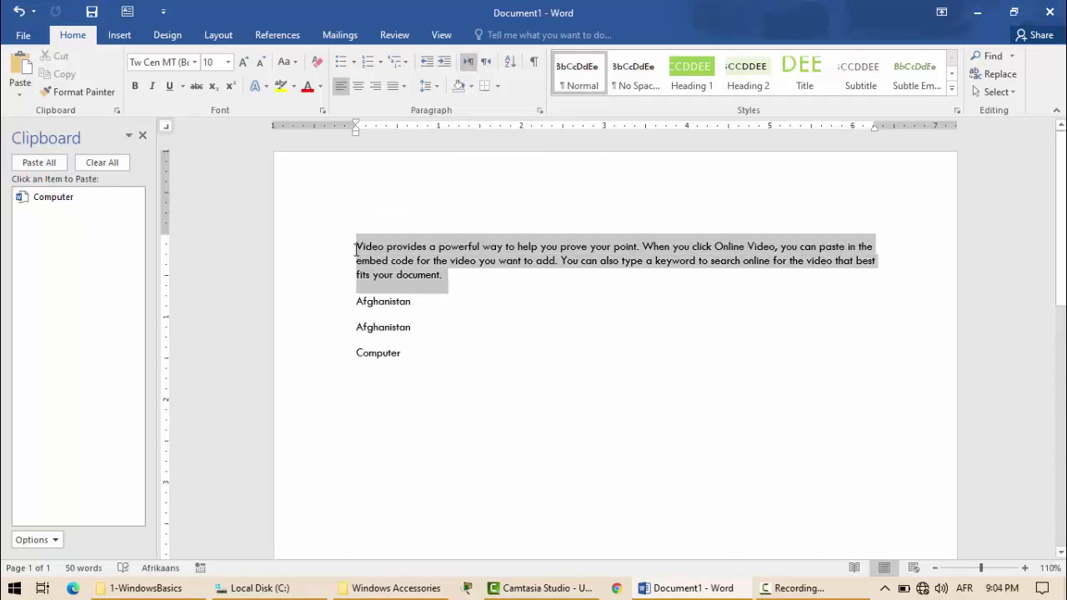
left_click(56, 55)
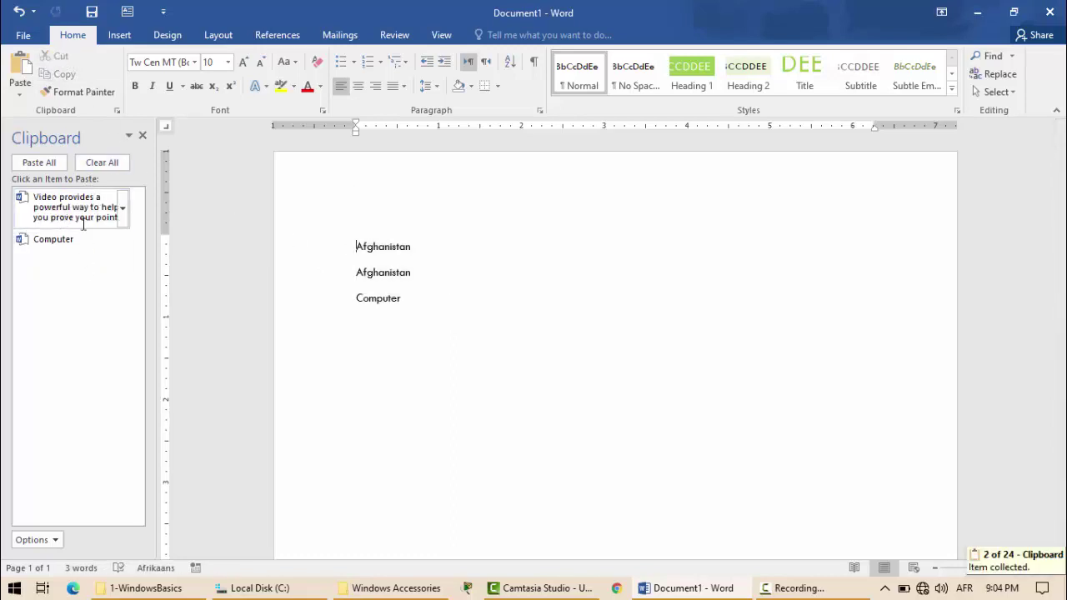
left_click(414, 273)
left_click_drag(385, 273, 347, 272)
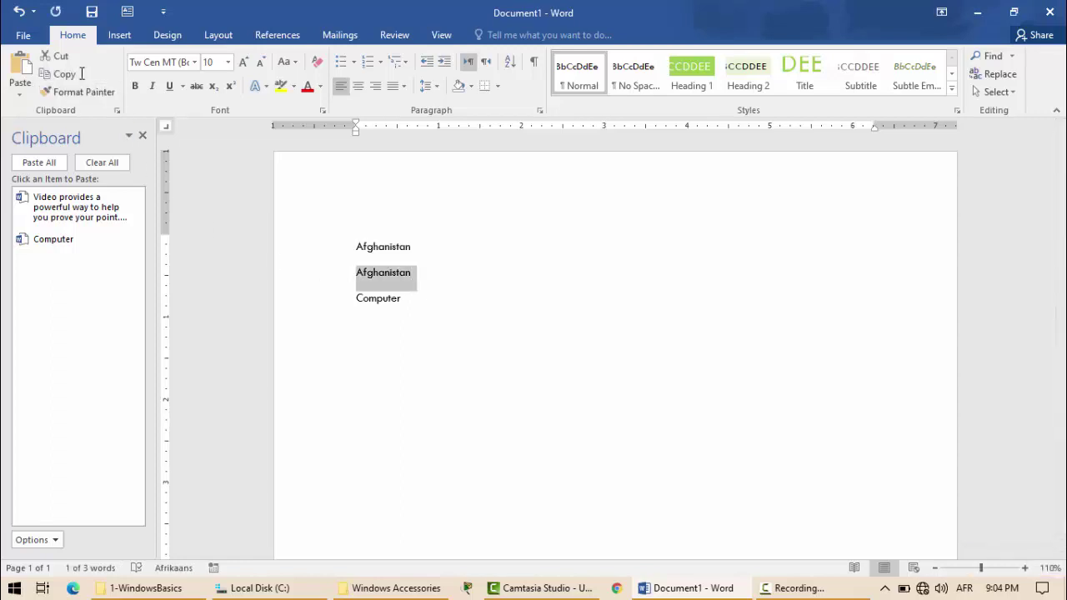
left_click(67, 74)
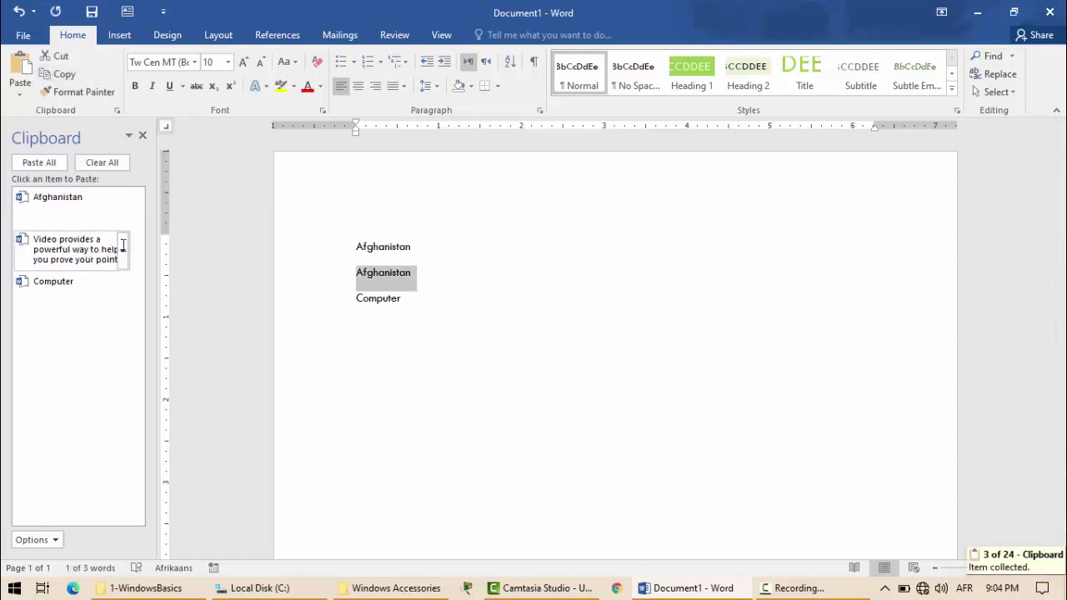
left_click_drag(434, 323, 347, 247)
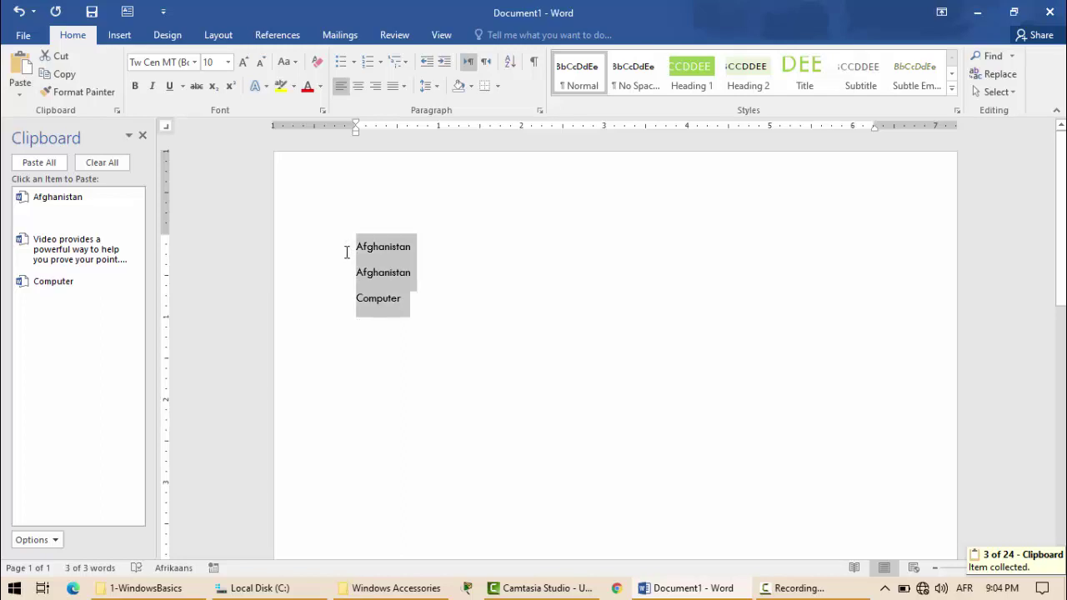
key("Delete")
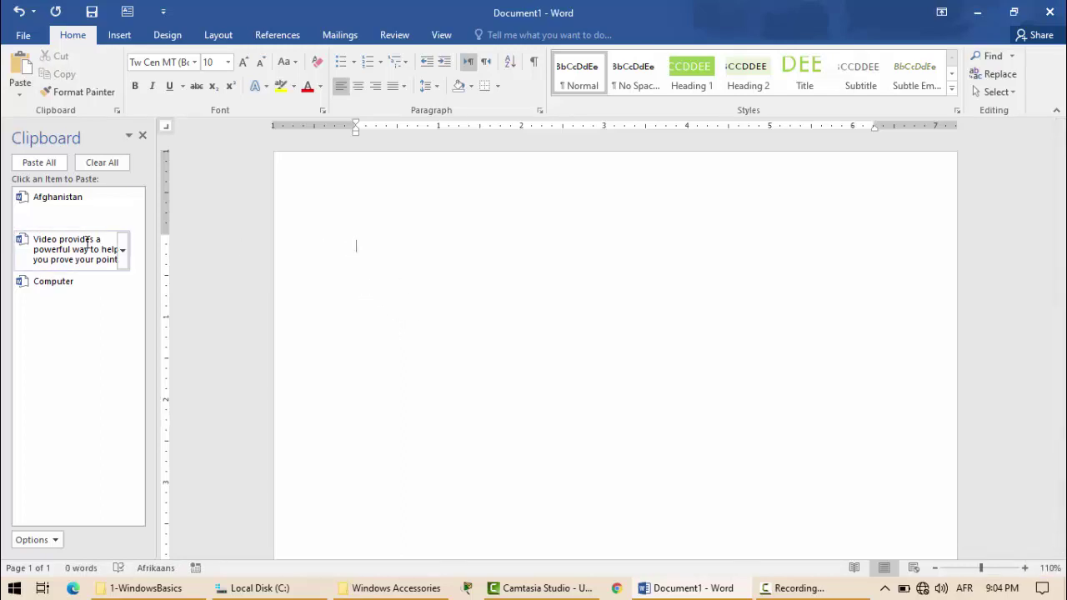
Paste 'Afghanistan' three times from the Clipboard pane.
left_click(20, 71)
left_click(20, 67)
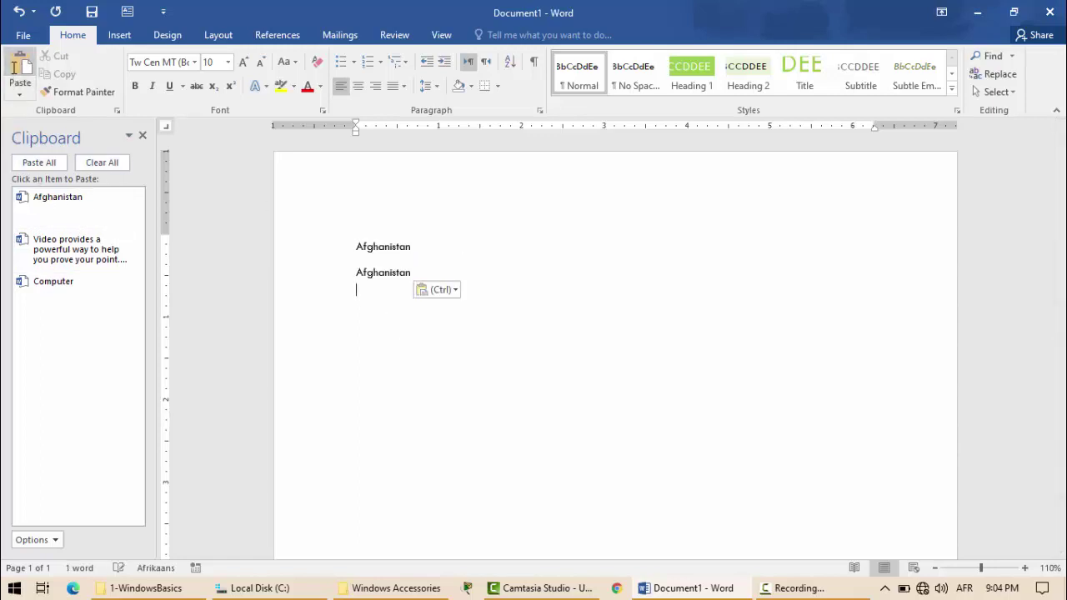
left_click(20, 66)
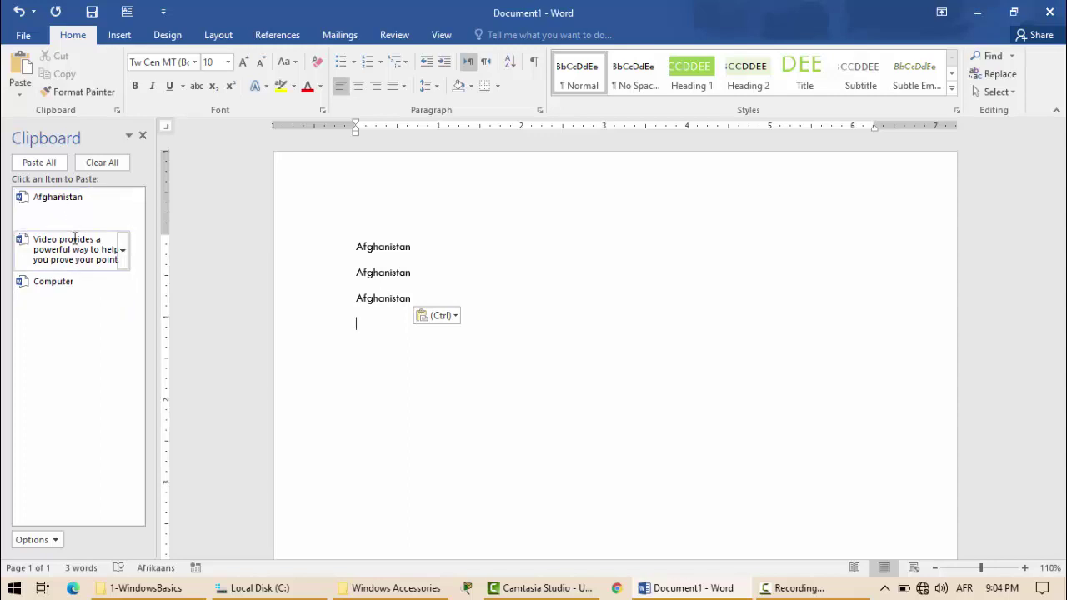
Paste the sample Video paragraph twice and 'Computer' twice from the Clipboard pane.
left_click(122, 252)
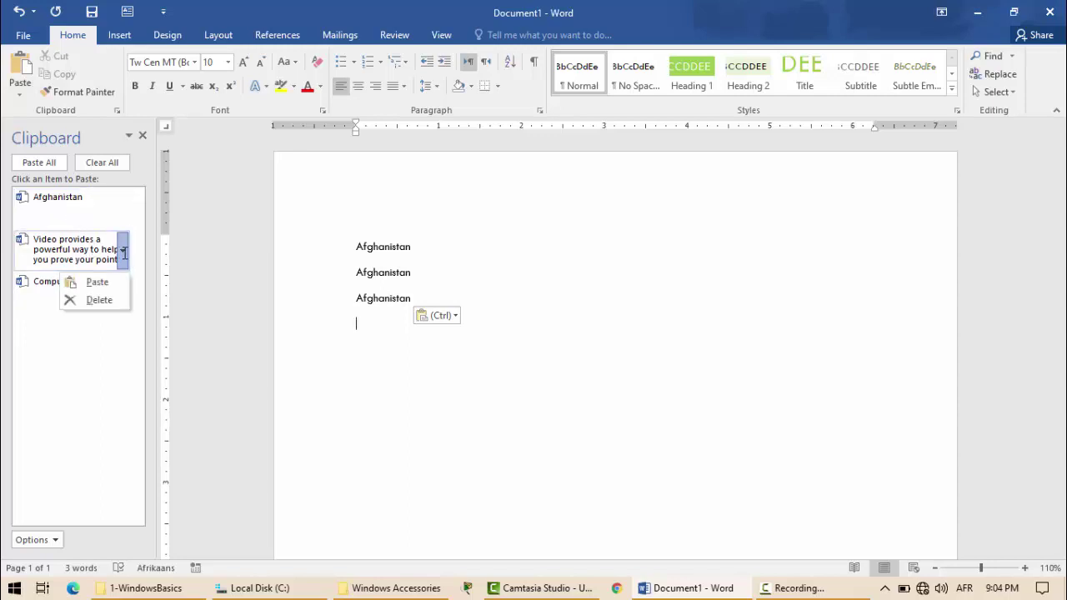
left_click(91, 283)
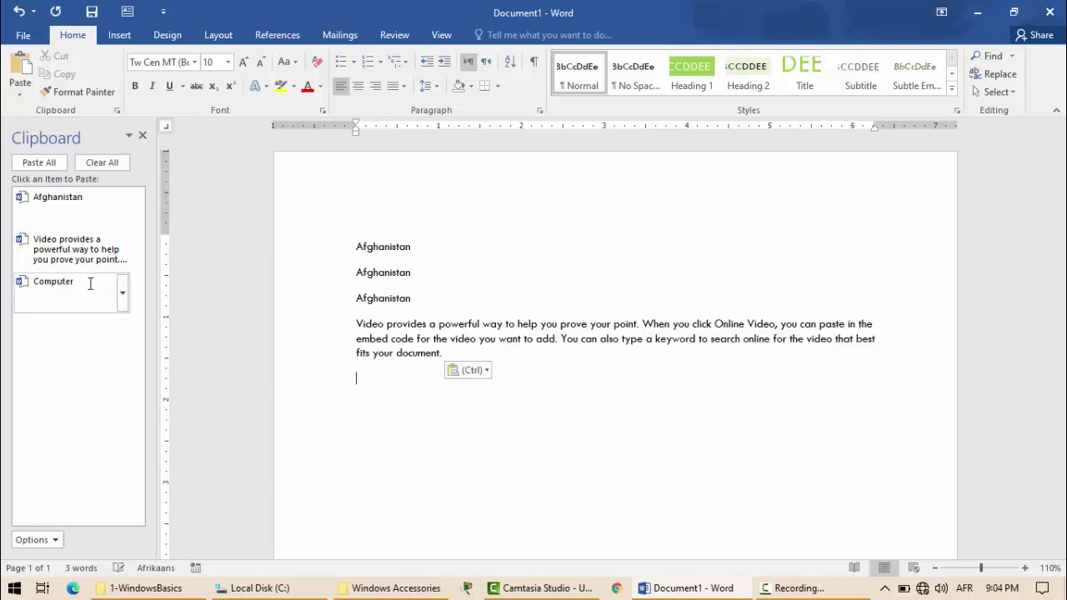
left_click(122, 250)
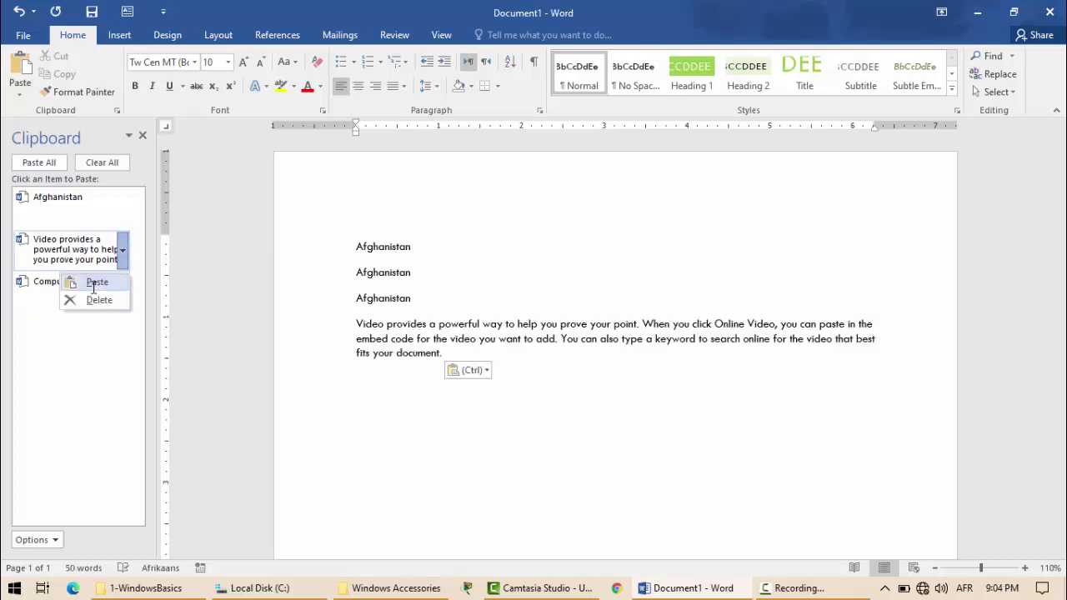
left_click(96, 283)
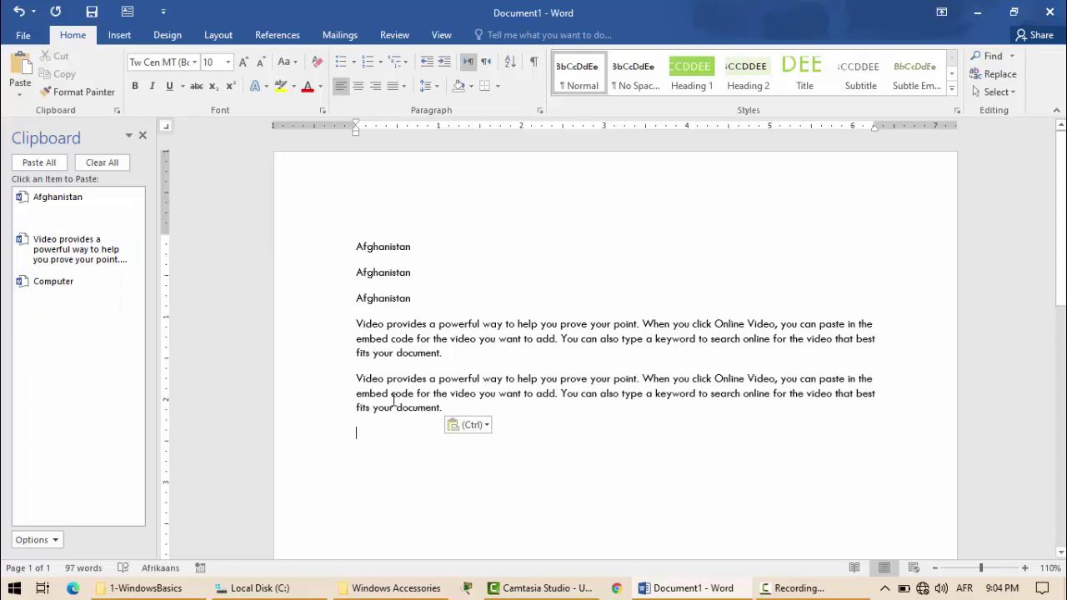
mouse_move(81, 295)
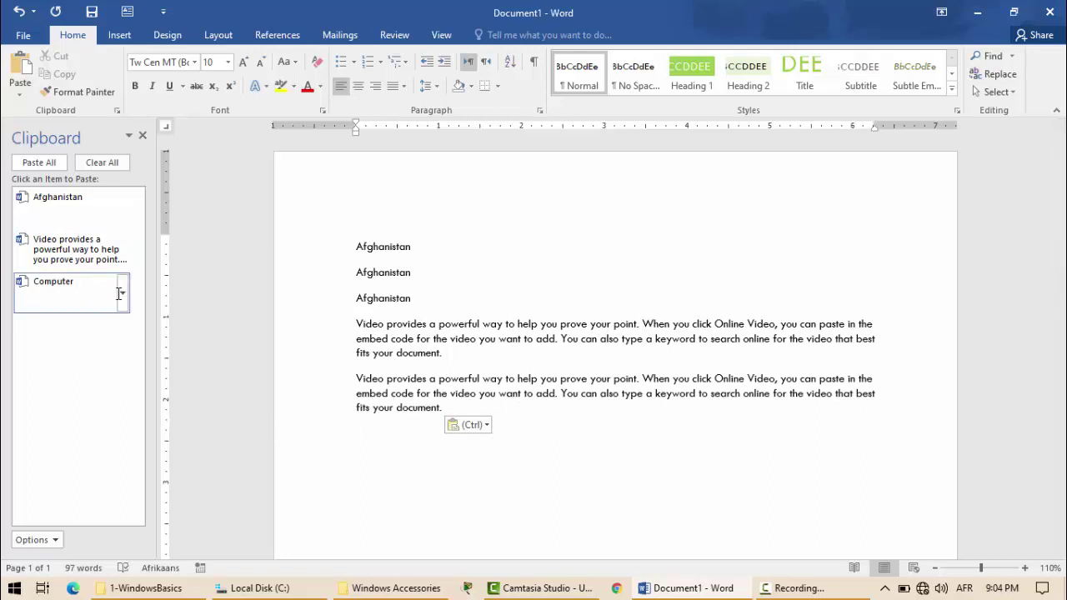
left_click(119, 293)
left_click(119, 293)
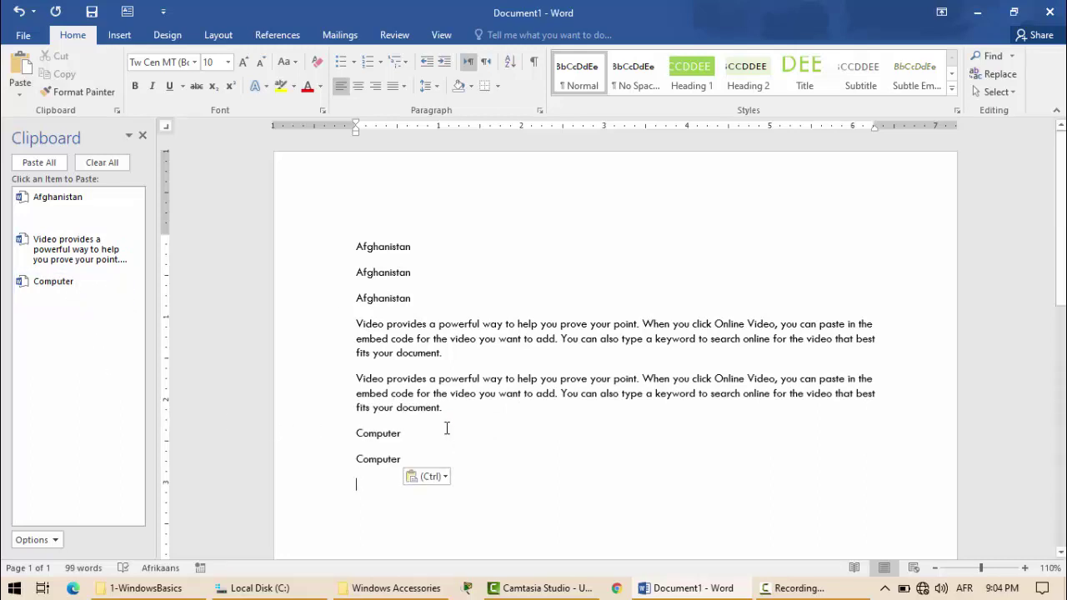
Paste all clipboard items, clear the collection, close the Clipboard pane, and deselect the text.
left_click(40, 164)
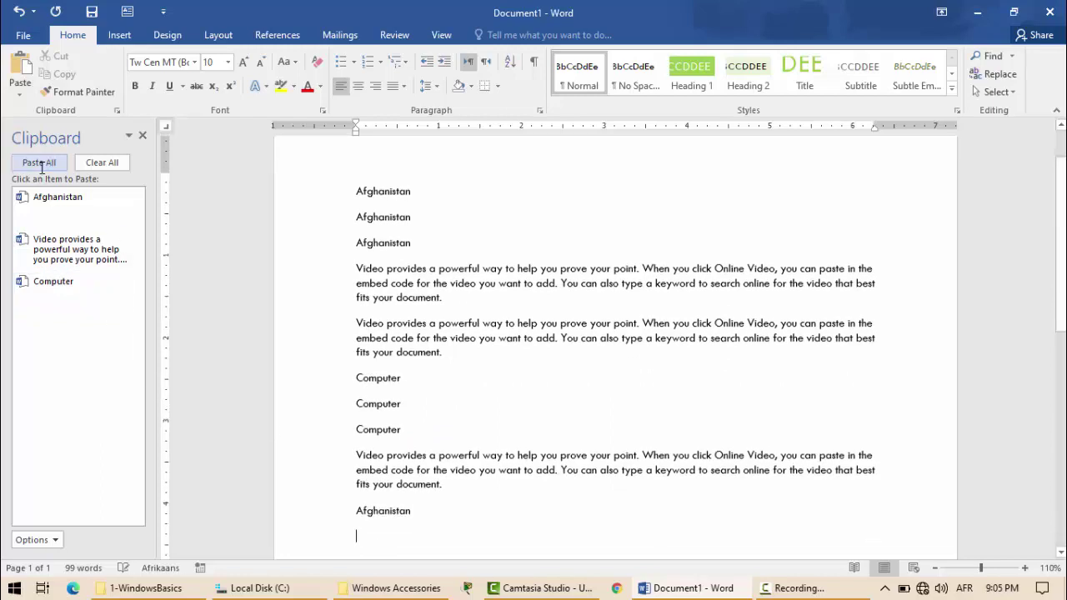
left_click(102, 163)
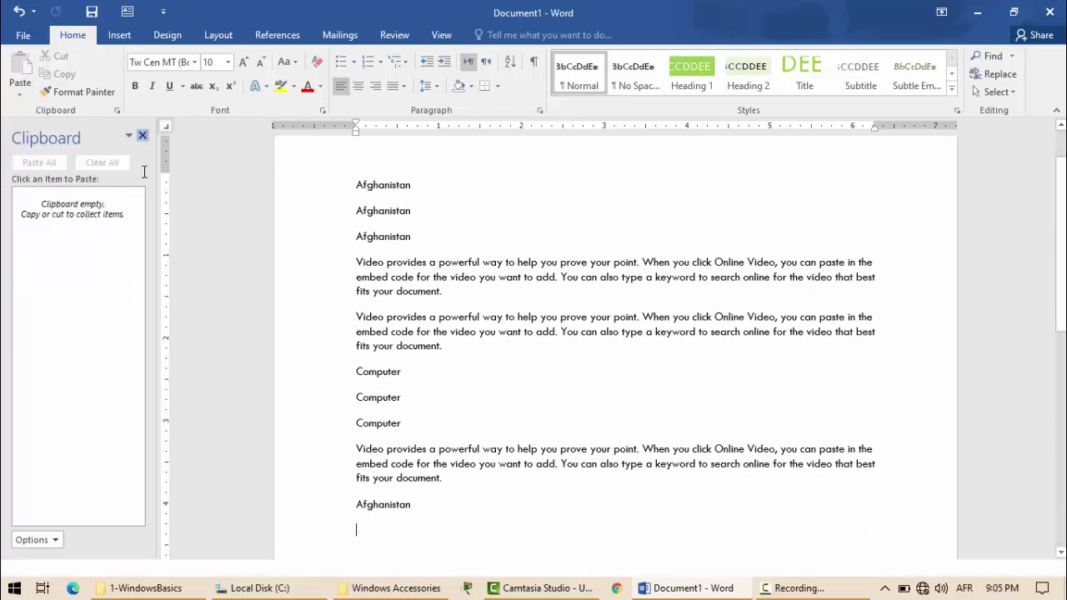
left_click(142, 135)
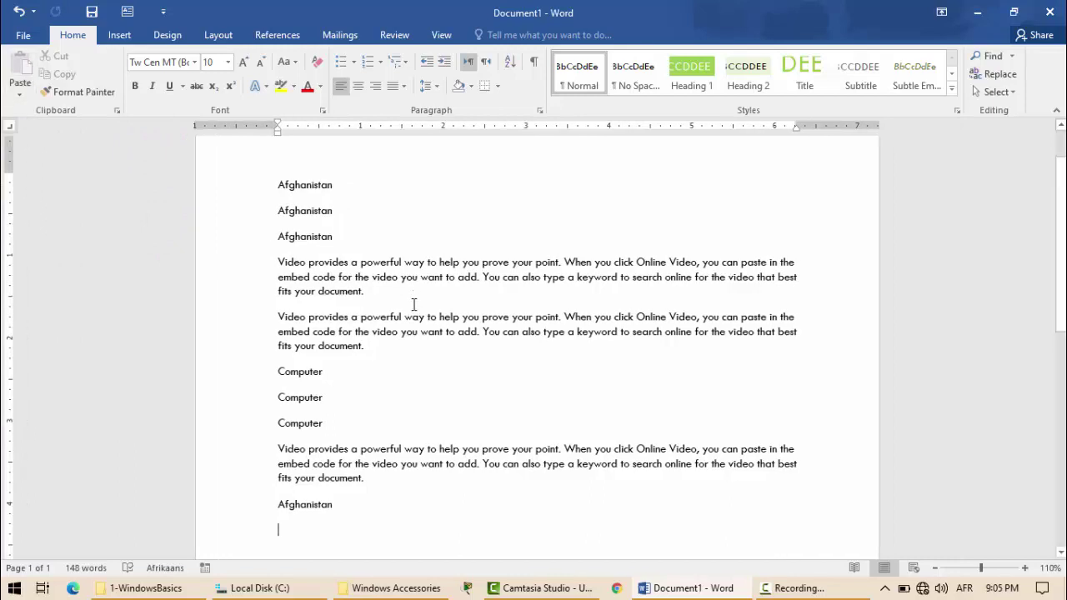
mouse_move(350, 530)
left_mouse_down()
mouse_move(196, 215)
mouse_move(216, 180)
left_mouse_up()
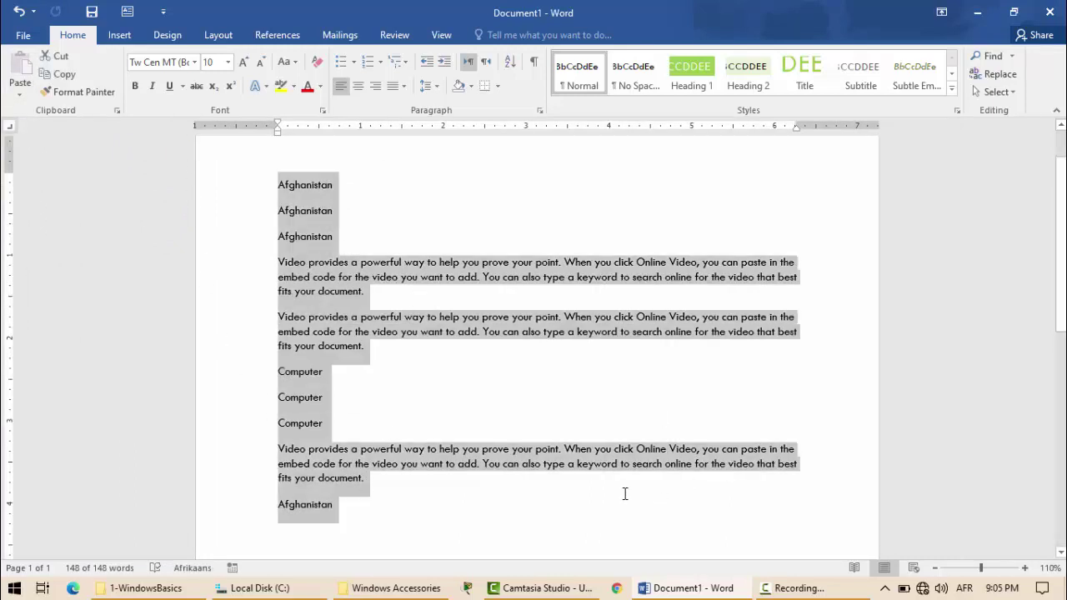
left_click(343, 322)
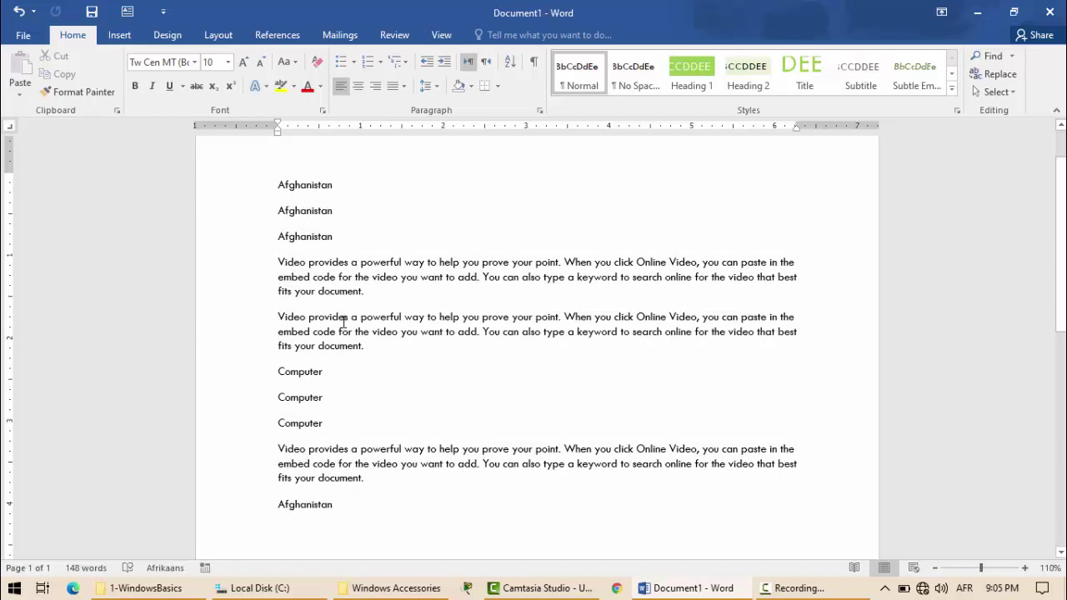